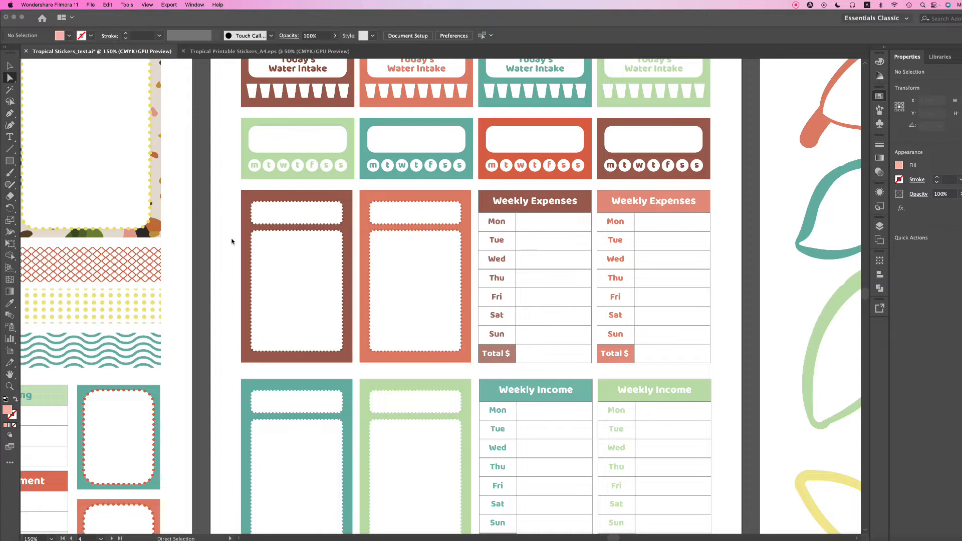
Step: Draw a horizontal line about 32 mm long near the upper edge of the brown card's large white box
left_click(232, 241)
key("v")
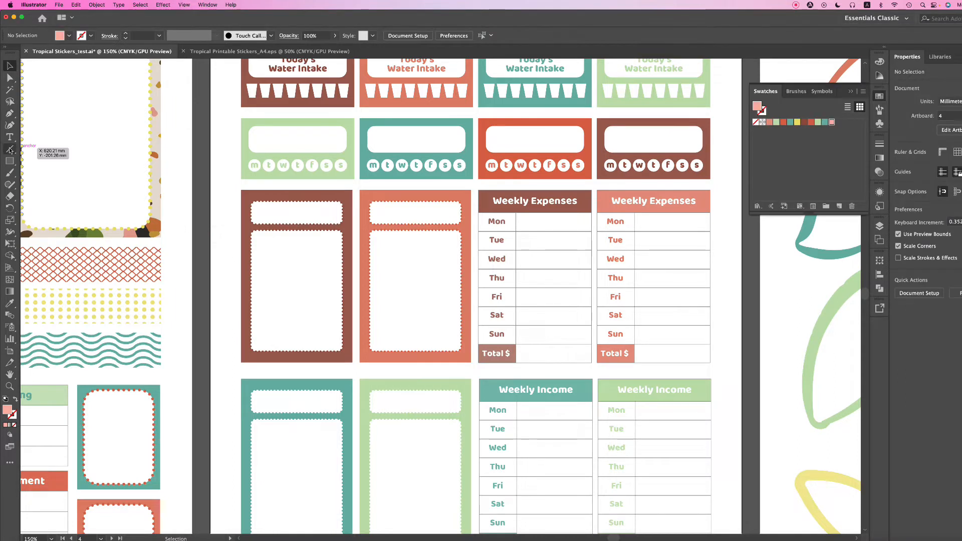
left_click(9, 149)
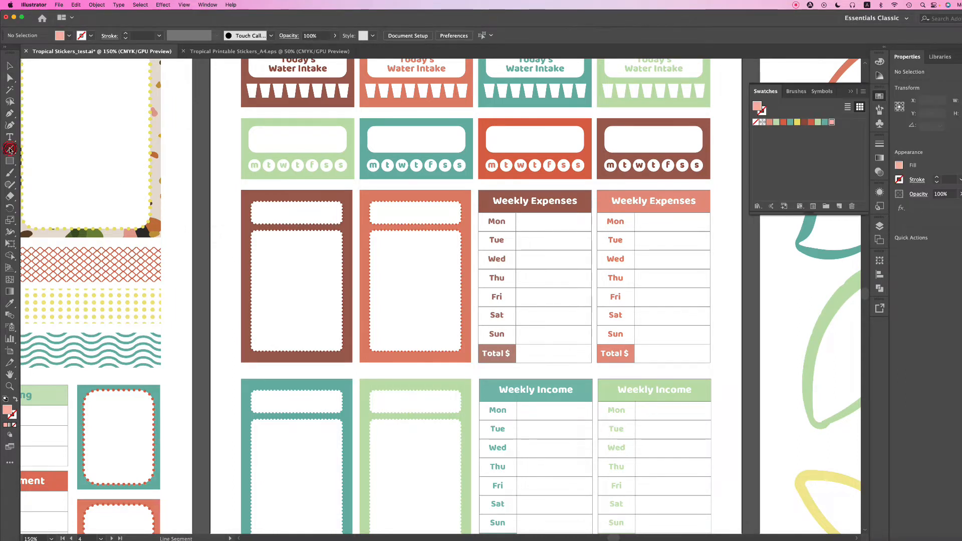
left_click_drag(257, 241, 338, 241)
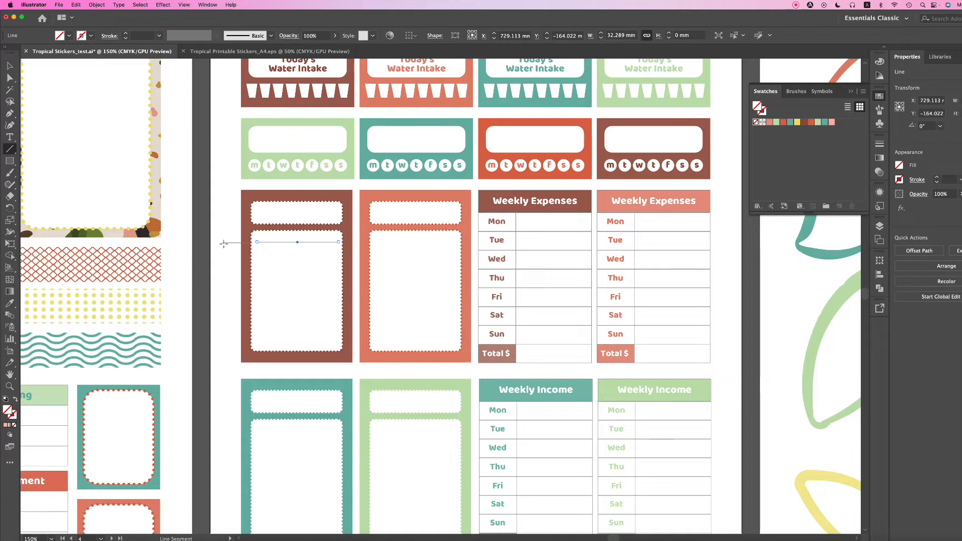
Step: Give the new line in the brown card a 0.25 pt stroke
key("super+equal")
key("super+equal")
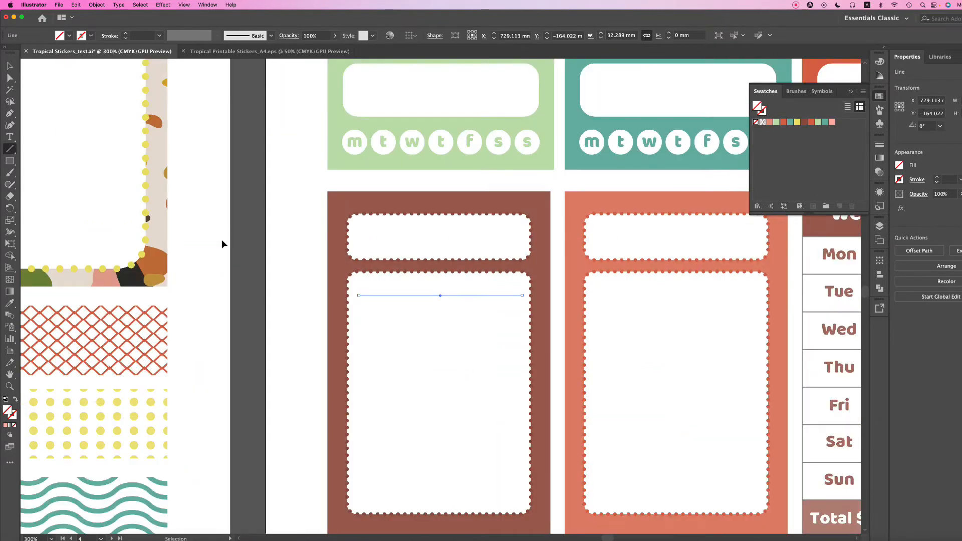
key("super+equal")
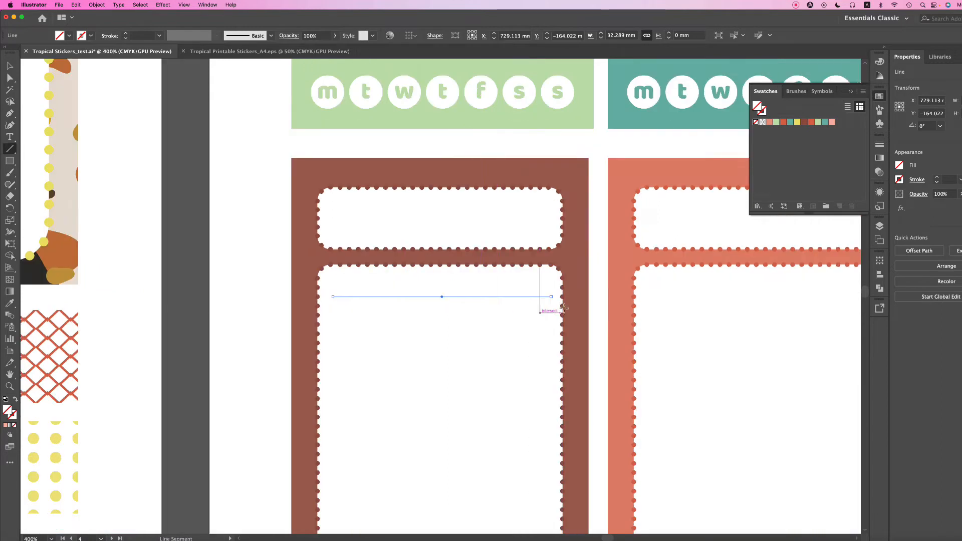
left_click(286, 231)
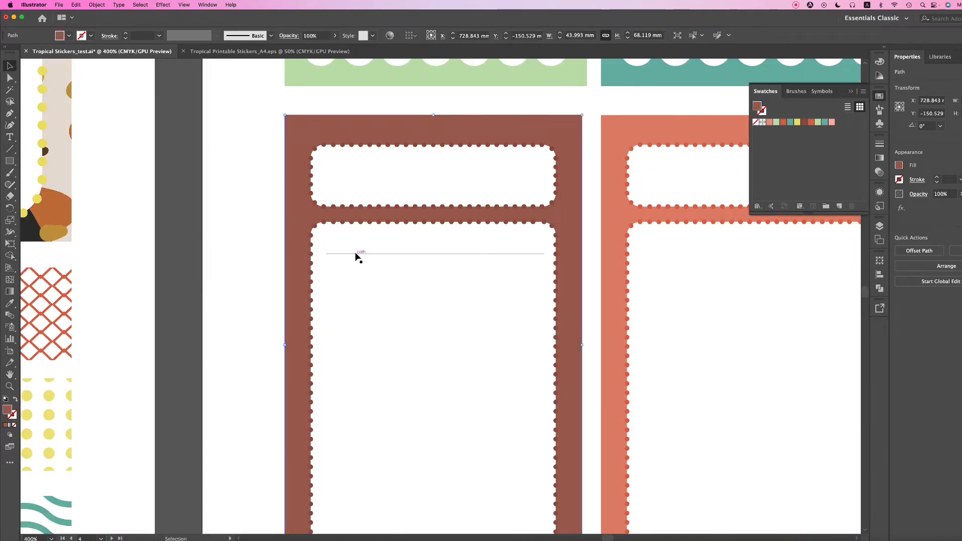
left_click(355, 253)
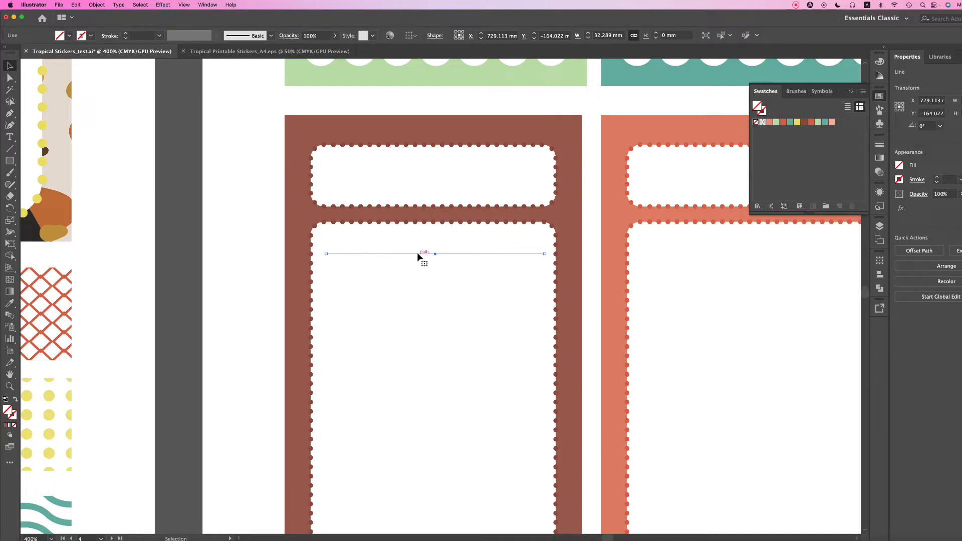
left_click(159, 37)
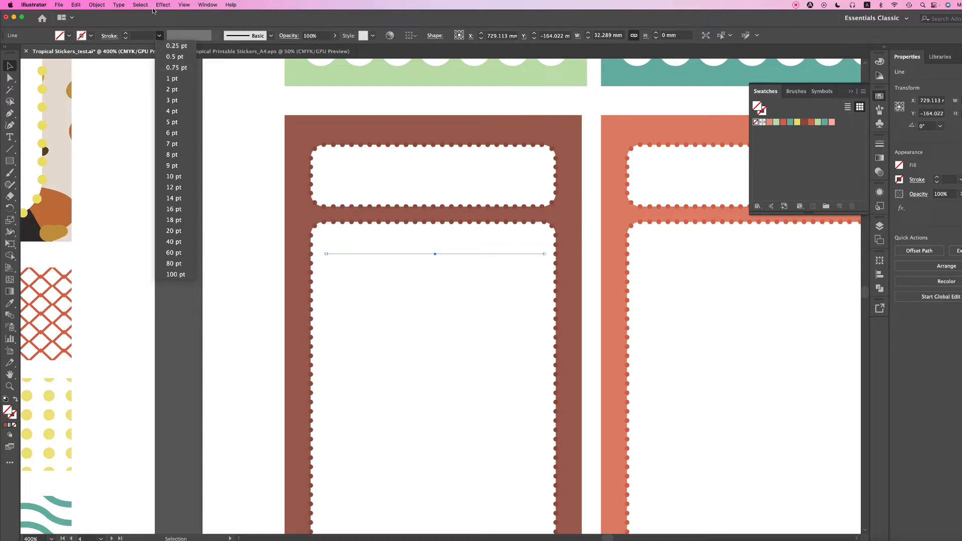
left_click(176, 46)
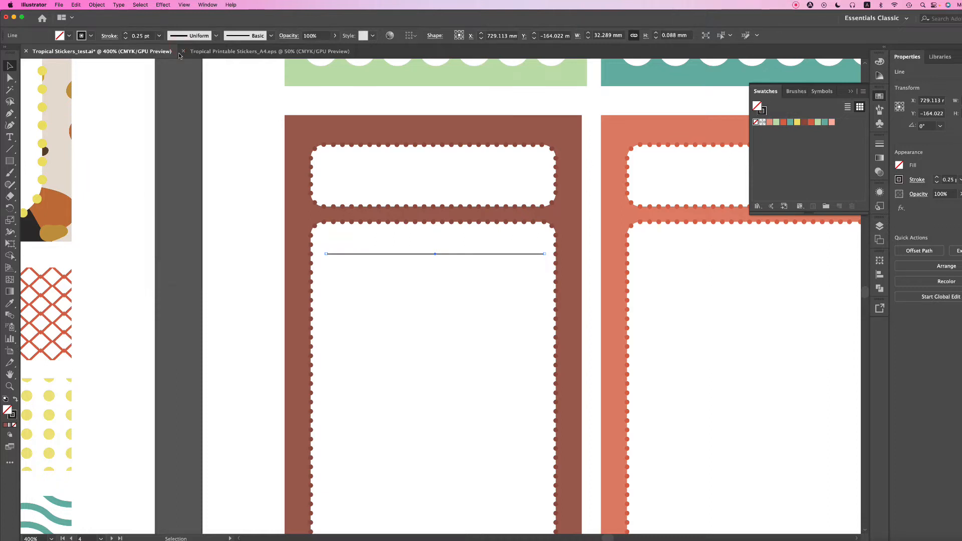
left_click(252, 181)
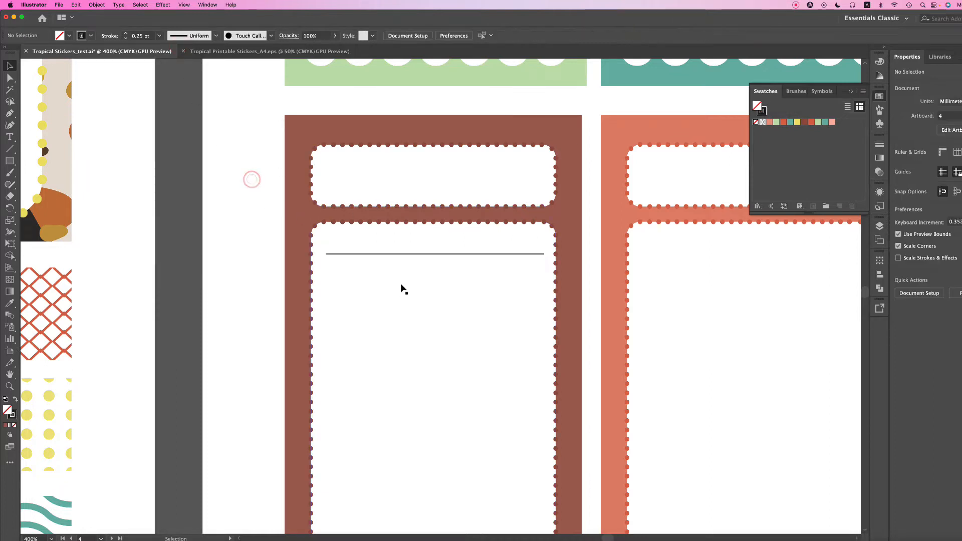
Step: Shorten the line from its left end to about 28.5 mm, leaving room for a bullet in front of it
left_click(374, 254)
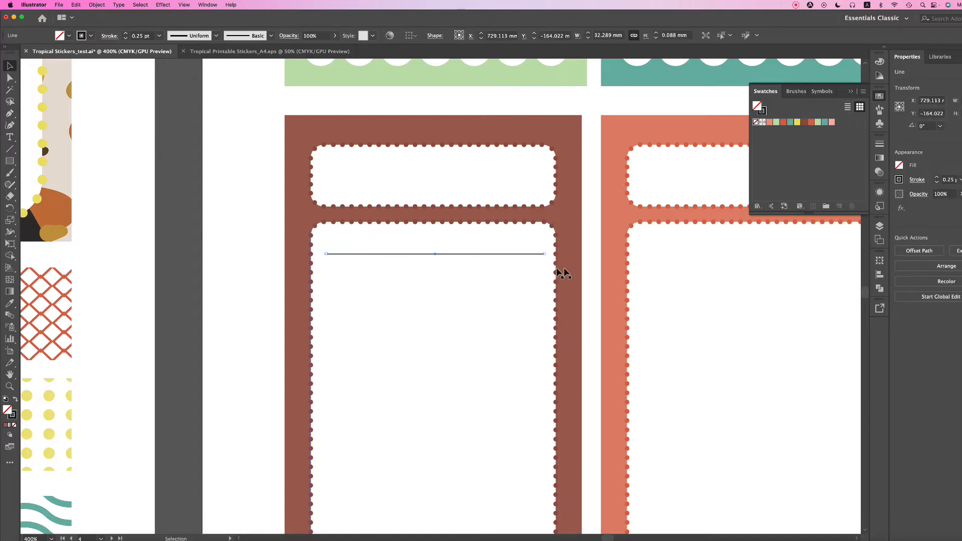
left_click(592, 268)
scroll(576, 268, "down", 2)
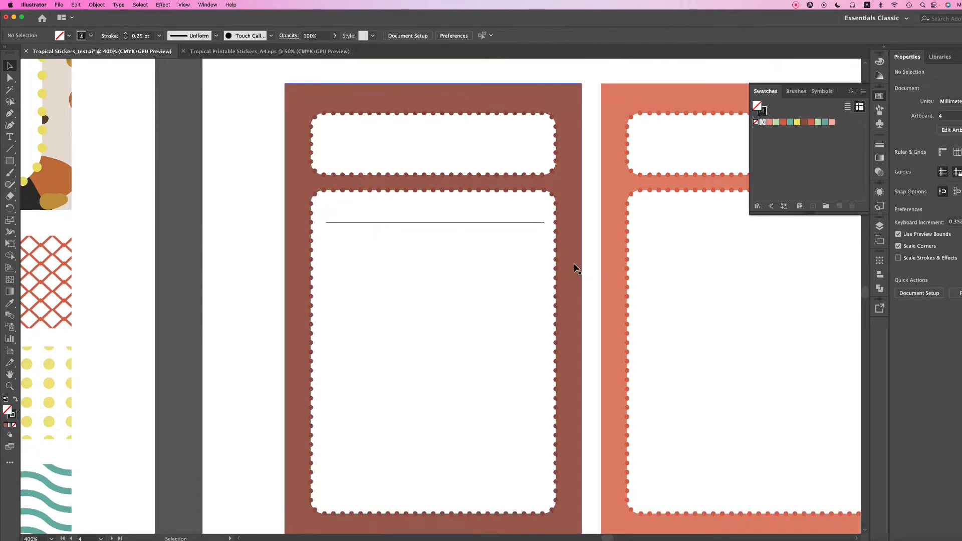
left_click(443, 223)
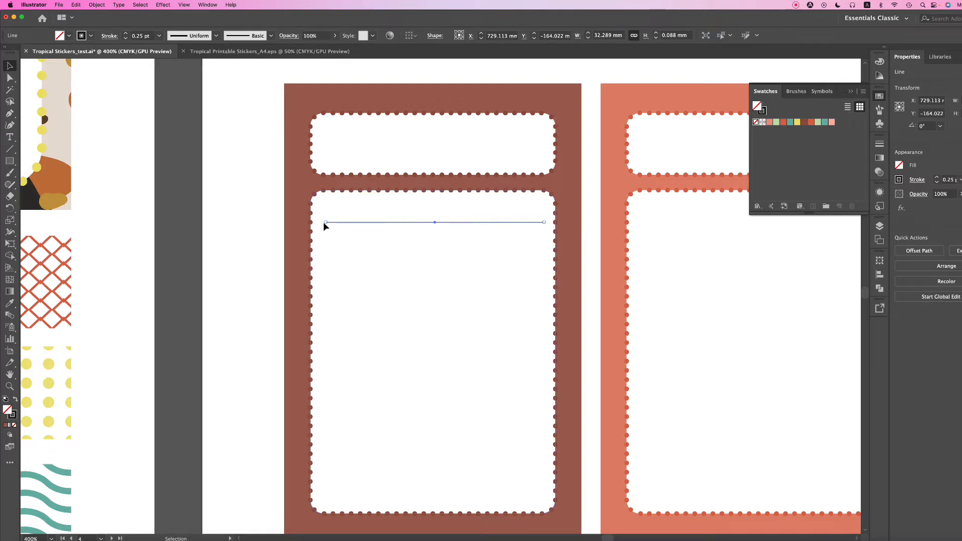
left_click_drag(325, 221, 343, 221)
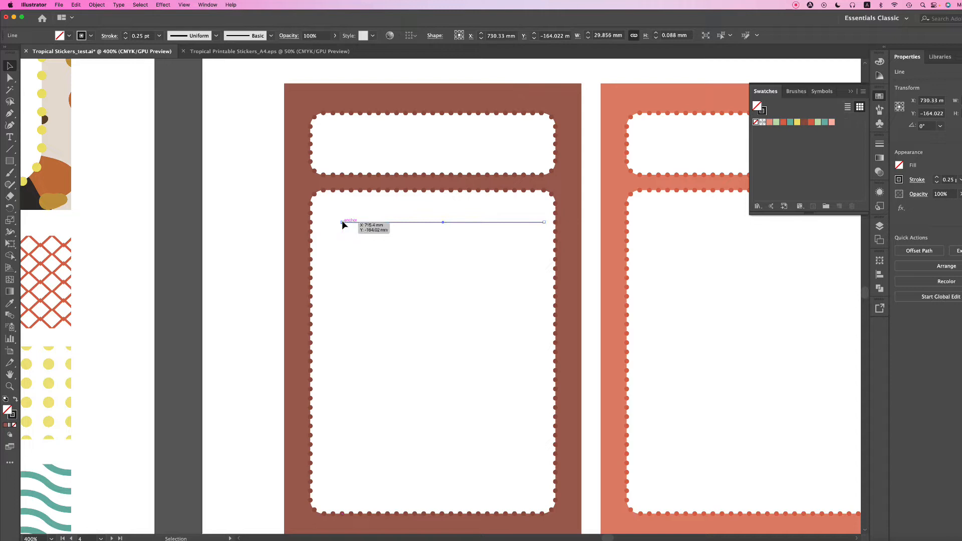
key("super+z")
left_click(325, 221)
left_click_drag(325, 221, 345, 218)
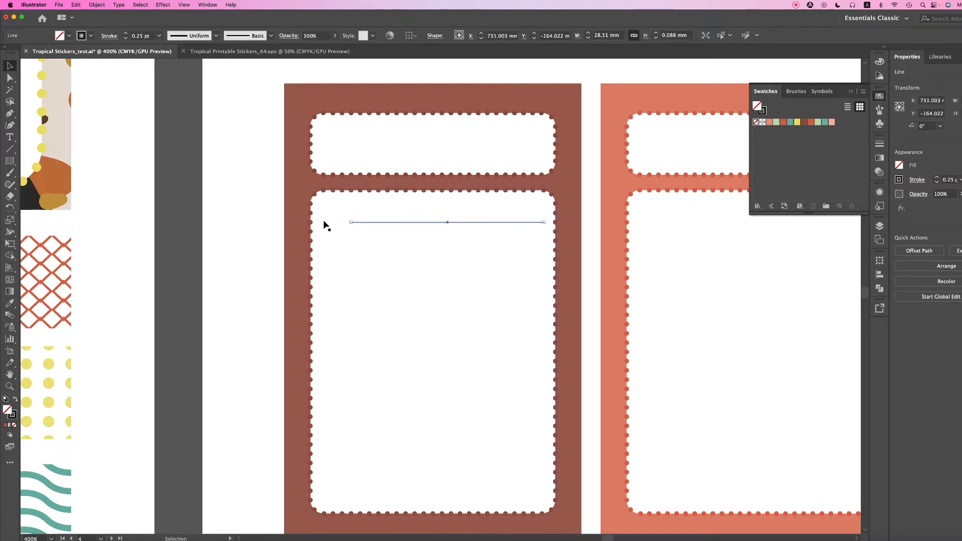
Step: Create a five-point star with radii of 8.8194 mm and 17.6389 mm beside the brown card
left_click(15, 165)
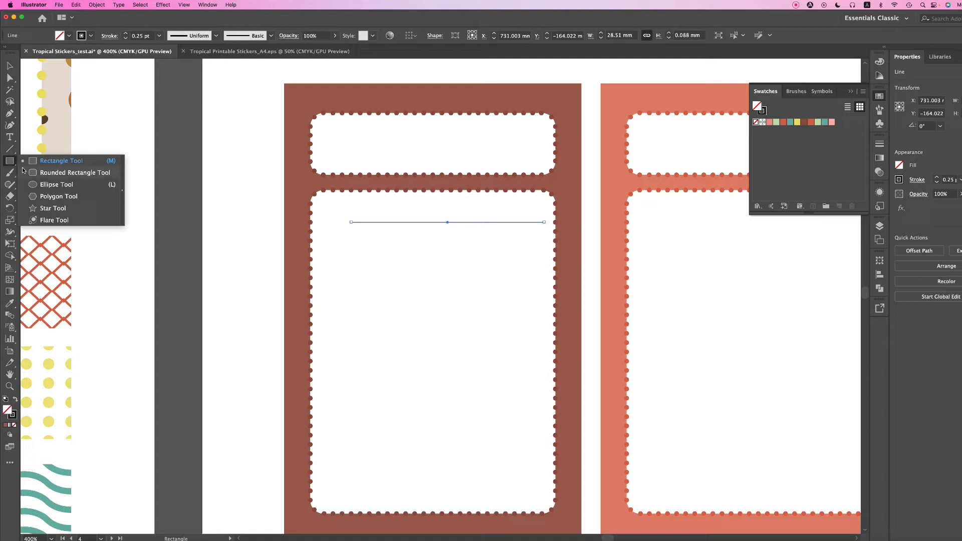
left_click(33, 207)
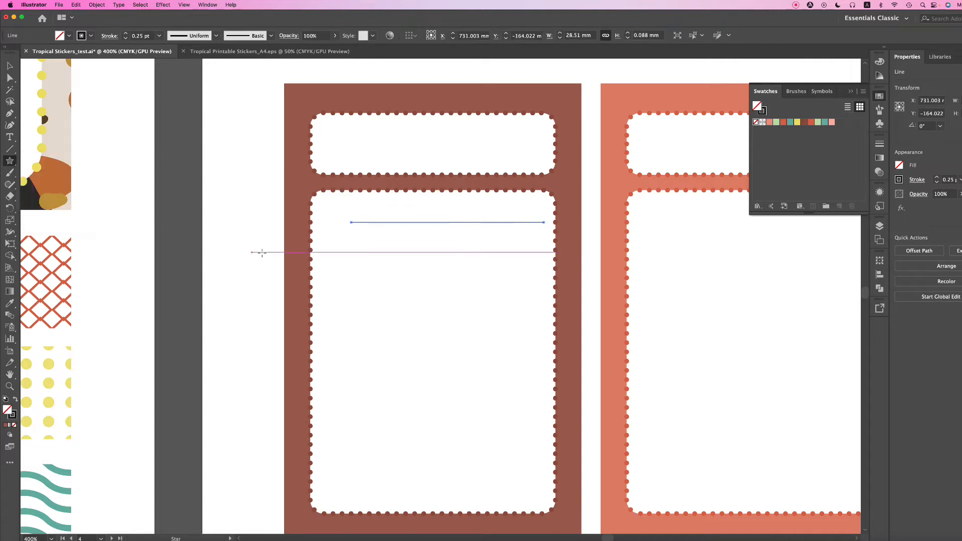
left_click(232, 206)
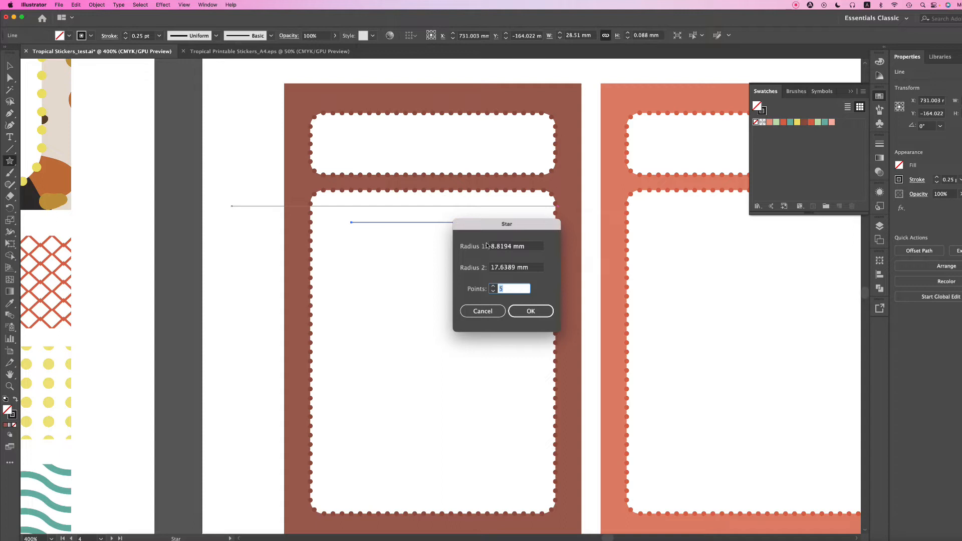
left_click(530, 312)
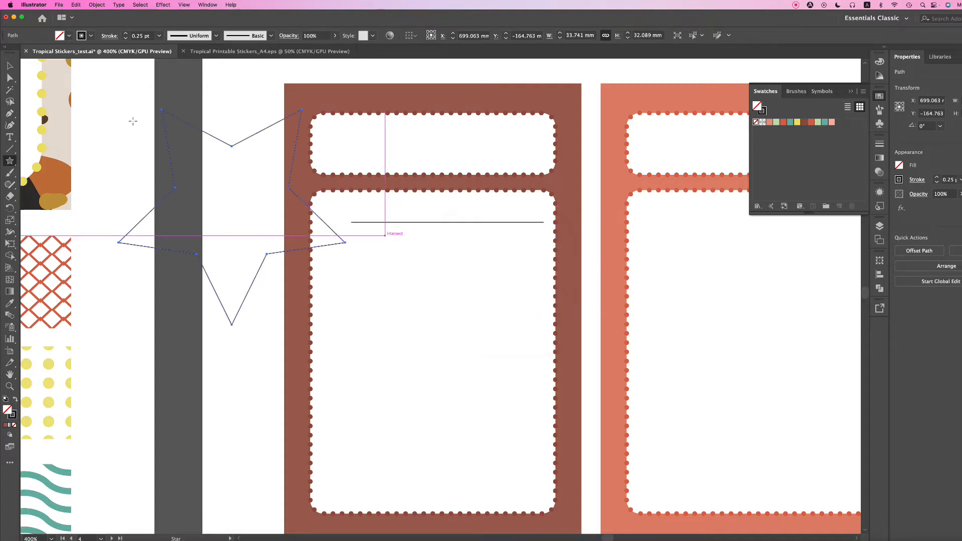
Step: Scale the star down to about 5.4 mm wide and move it to the left end of the line
left_click(10, 66)
scroll(118, 106, "down", 1)
left_click_drag(118, 106, 309, 288)
scroll(306, 274, "left", 3)
scroll(306, 274, "left", 3)
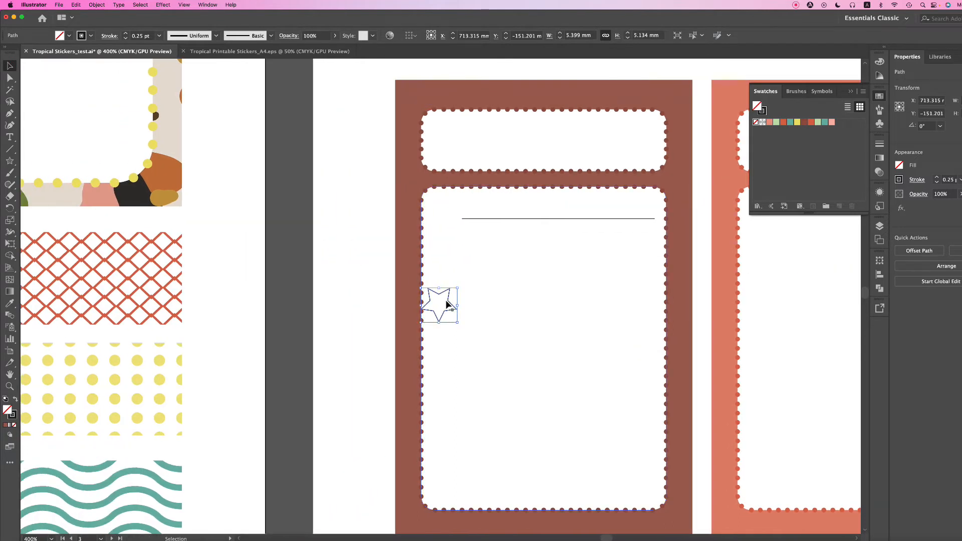
left_click_drag(449, 301, 449, 203)
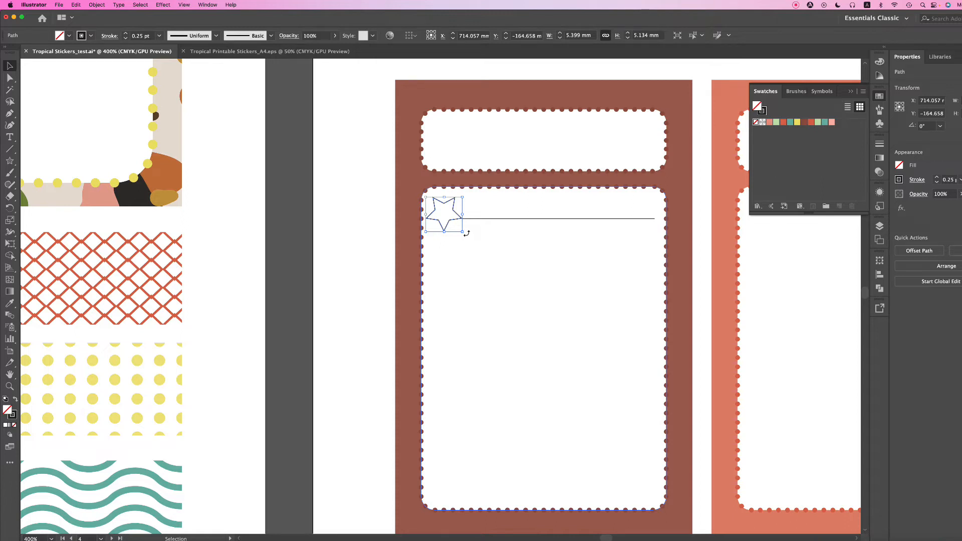
Step: Rotate the star by about 36° so it points up, and shrink it to about 3.5 mm tall just before the line
left_click_drag(466, 233, 442, 230)
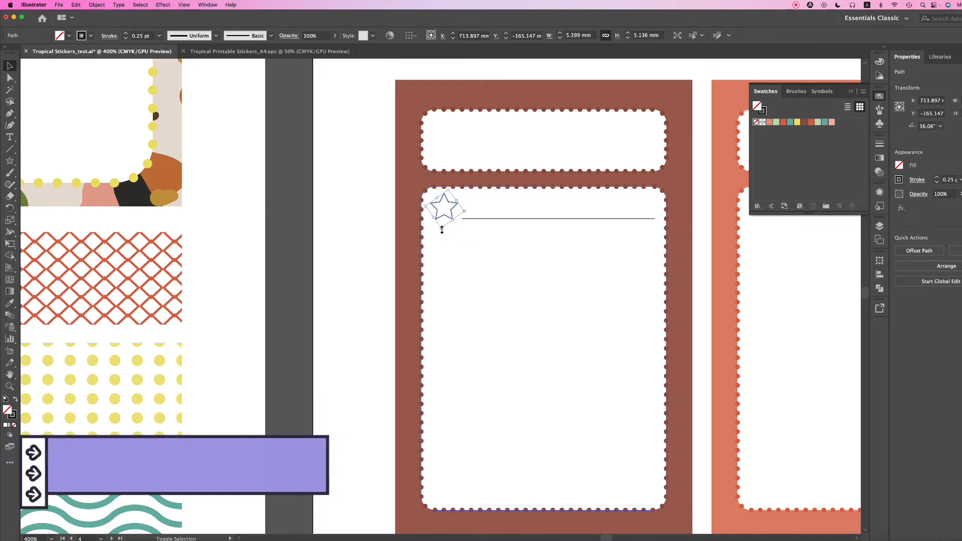
left_click(353, 224)
left_click(432, 204)
left_click_drag(447, 187, 448, 199)
scroll(361, 211, "right", 3)
left_click_drag(373, 214, 379, 214)
left_click(255, 200)
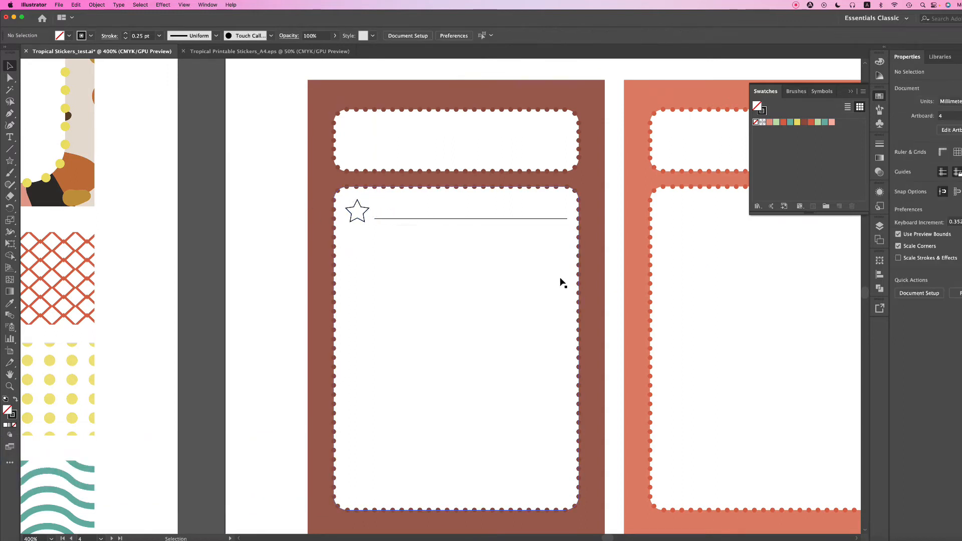
Step: Align the star and the line by their bottom edges and group them
left_click(416, 219)
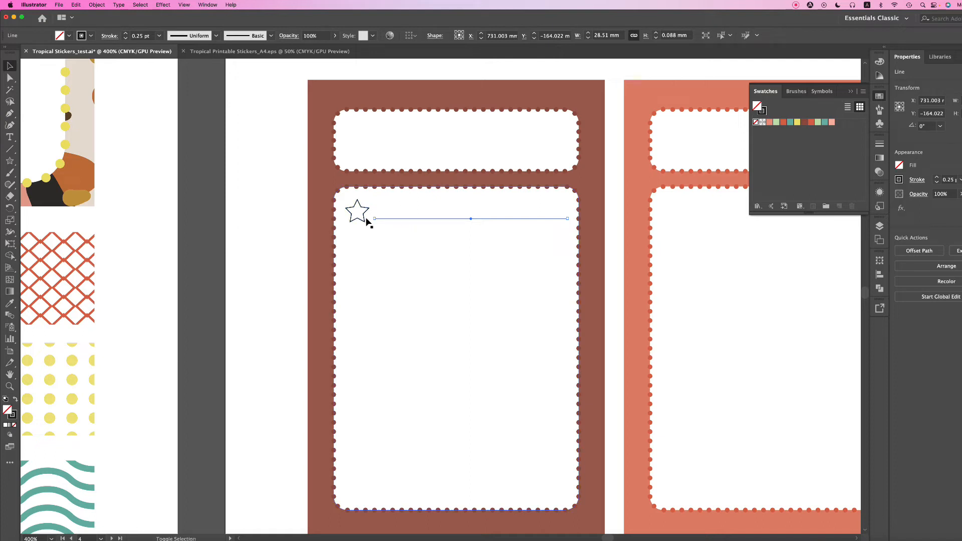
left_click(363, 220, "shift")
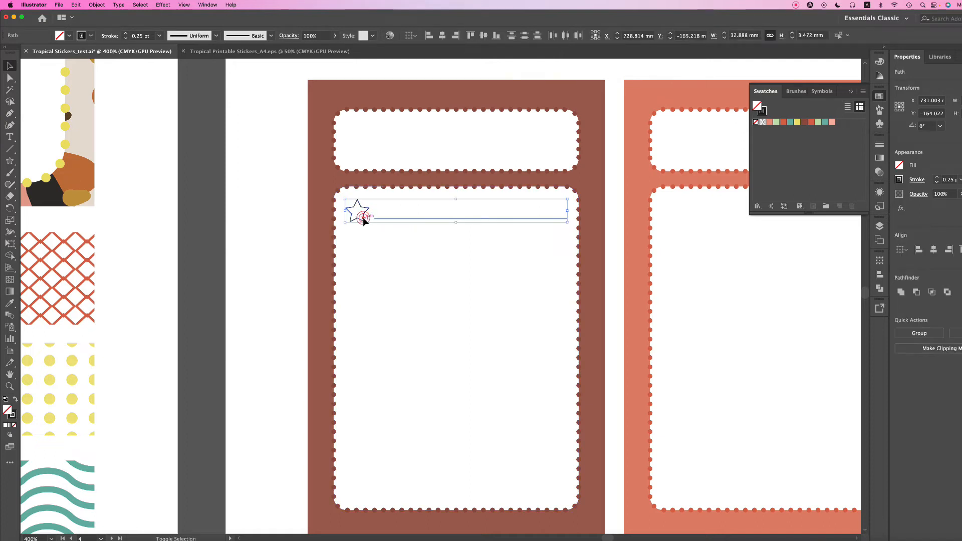
left_click(409, 35)
left_click(423, 47)
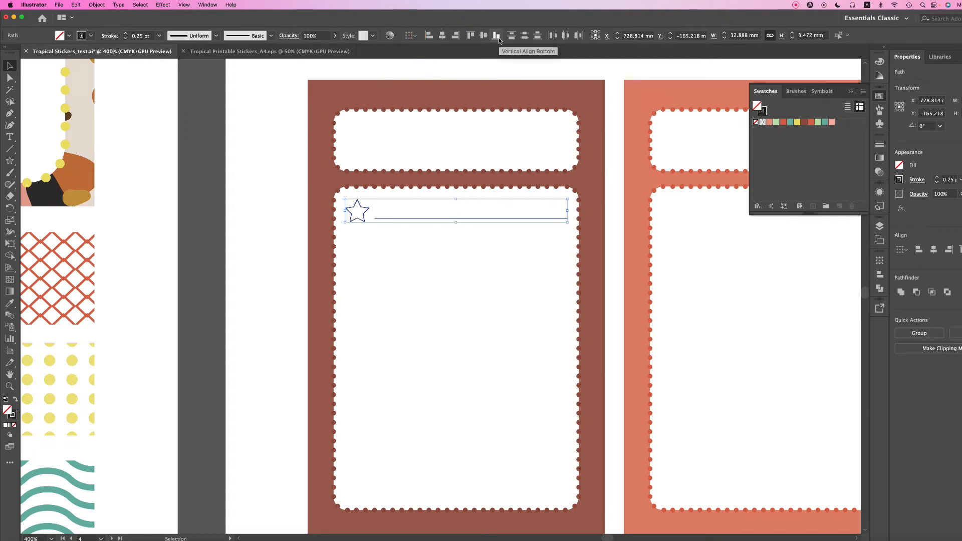
left_click(496, 35)
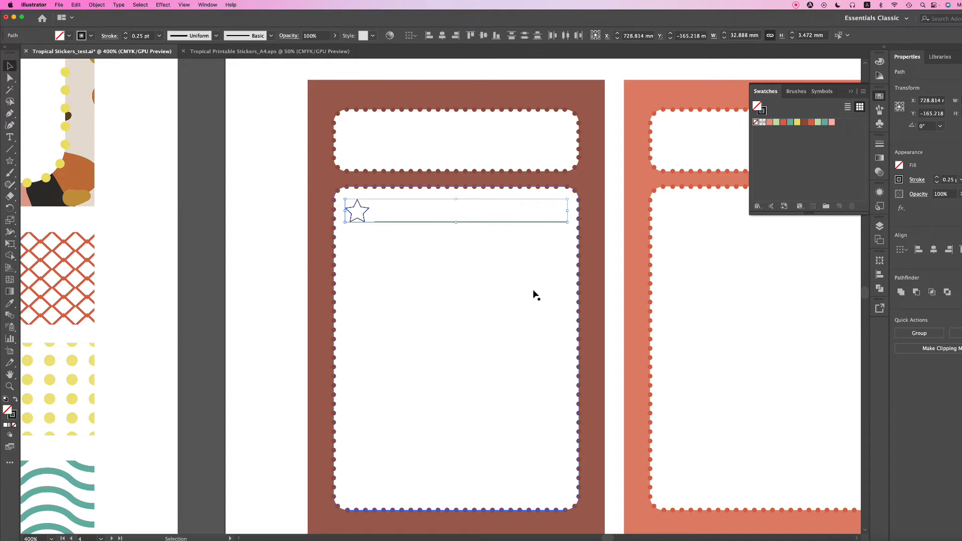
key("super+g")
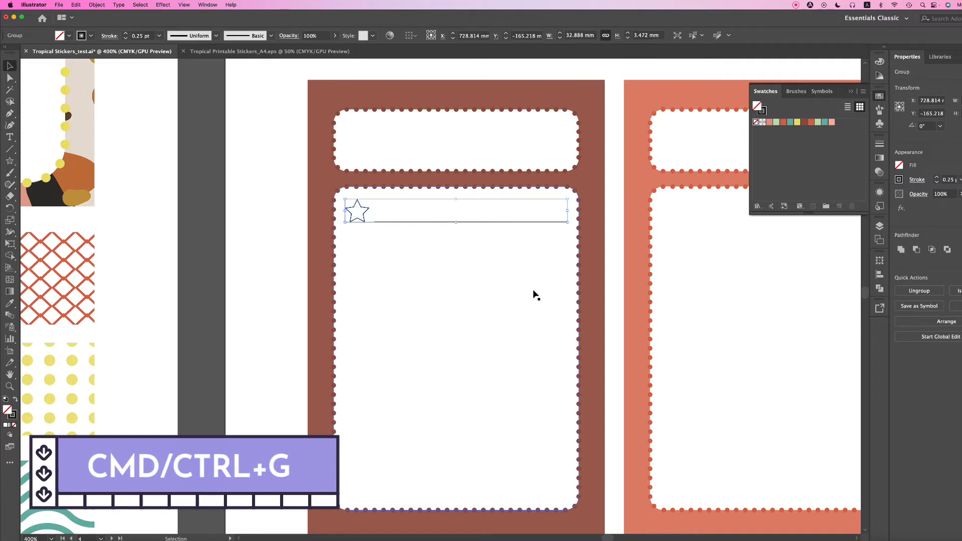
left_click(236, 248)
left_click(356, 210)
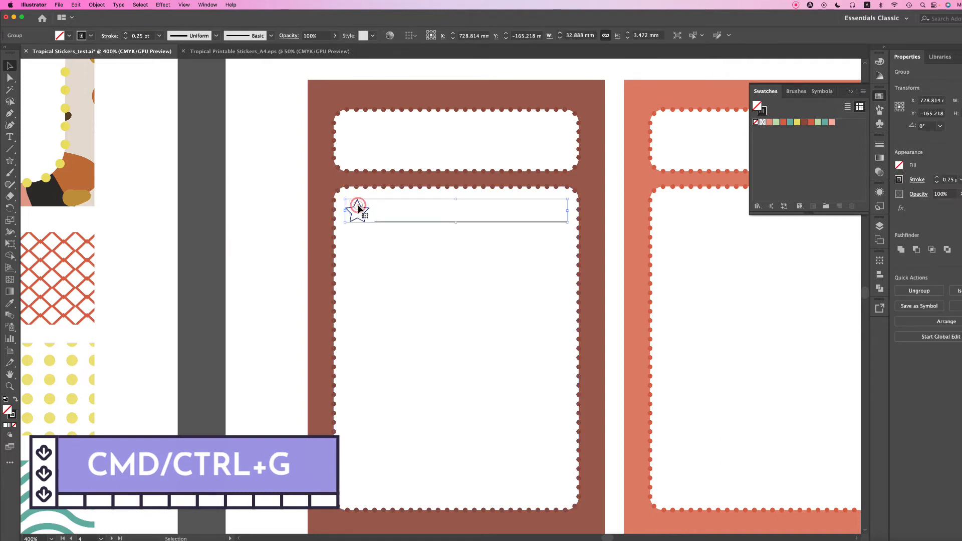
Step: Duplicate the star-and-line group straight down by about 4.26 mm
left_click(389, 230)
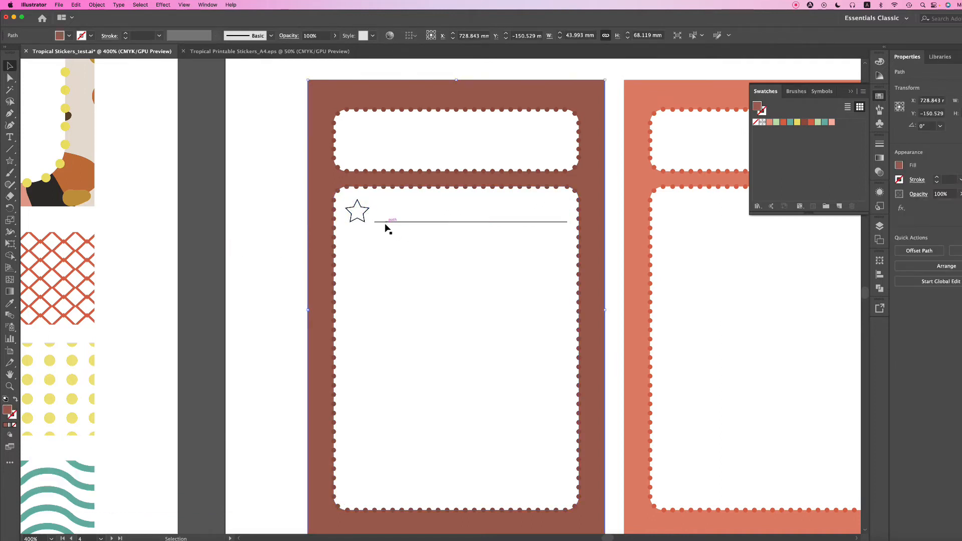
left_click(419, 221)
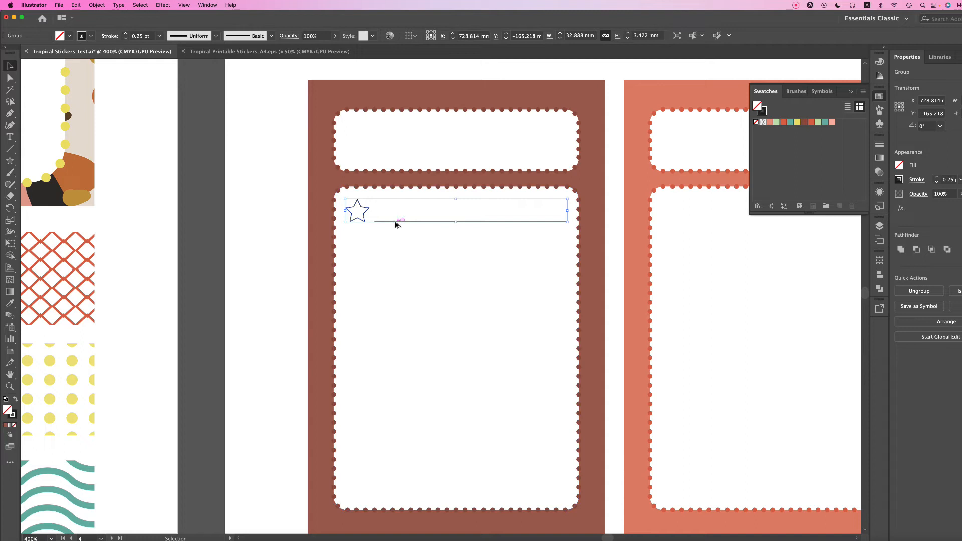
left_click_drag(395, 223, 394, 255)
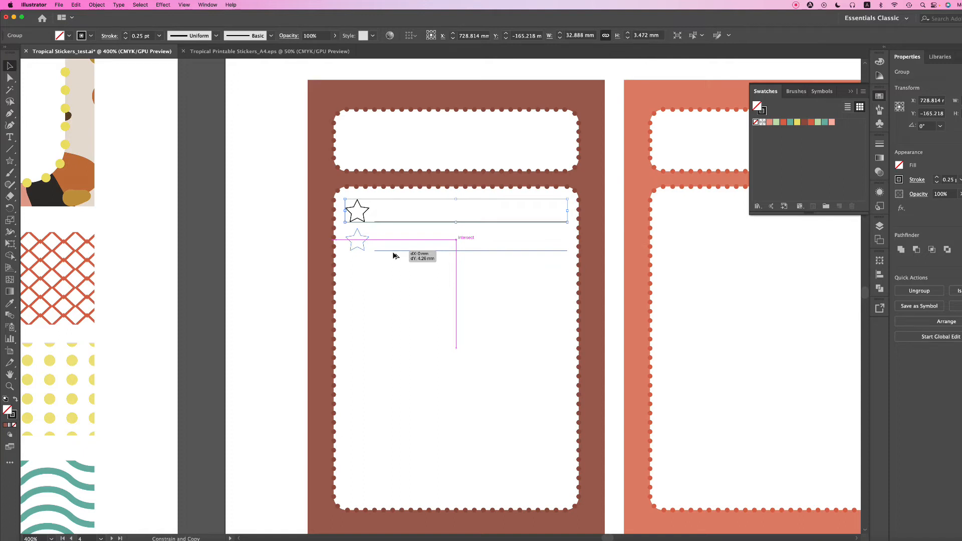
left_click_drag(394, 255, 394, 255)
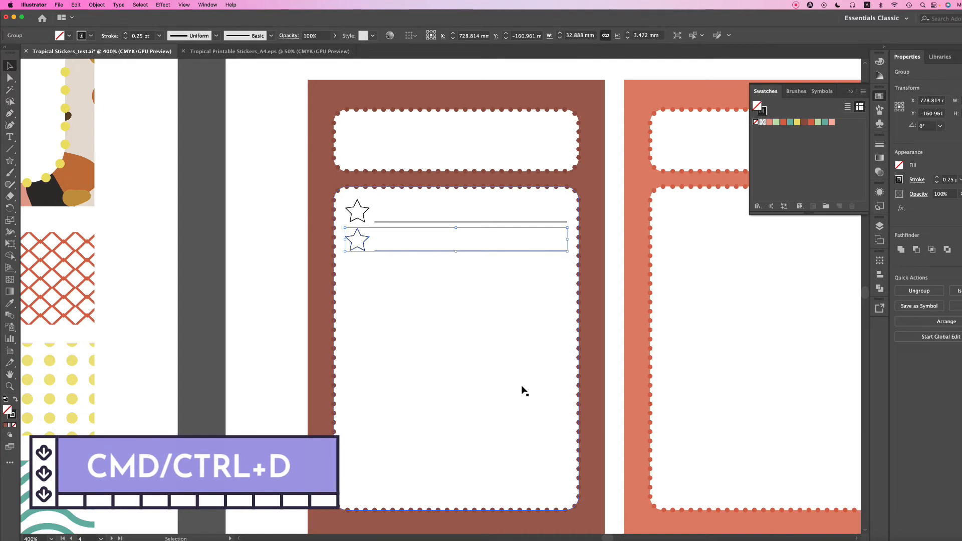
Step: Repeat the duplication at the same spacing until eleven star rows fill the white box
key("super+d")
key("super+d")
key("super+d")
key("super+d")
key("super+d")
key("super+d")
key("super+d")
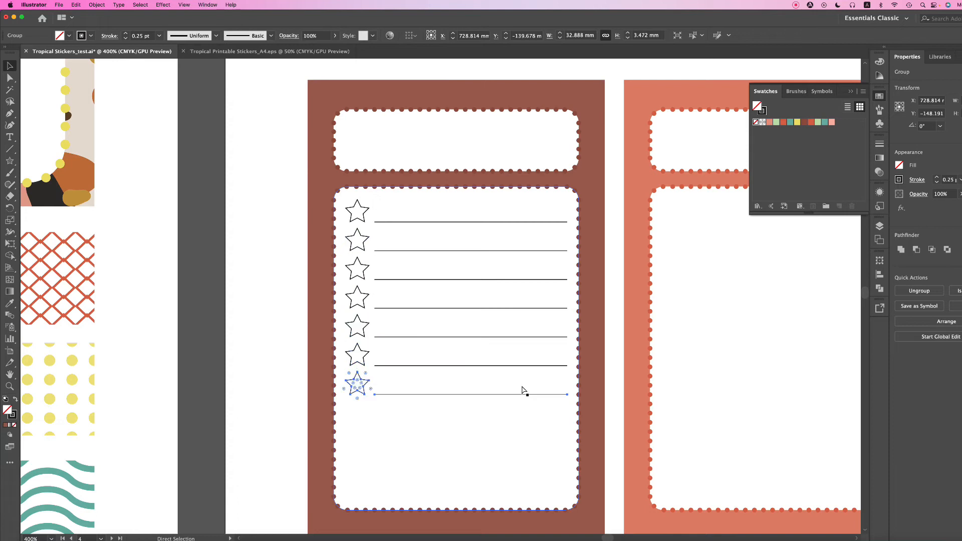
key("v")
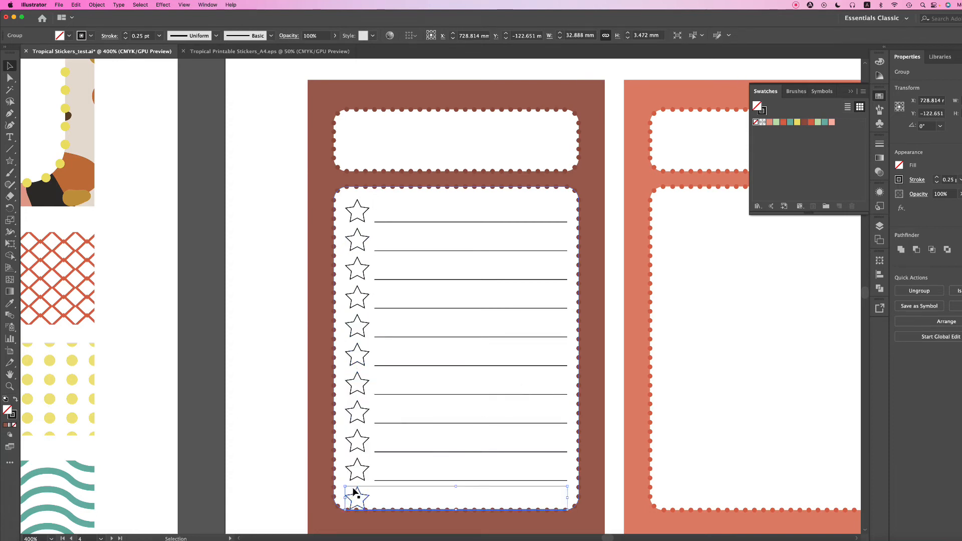
Step: Delete the eleventh star row and move the tenth row straight down by about 1.3 mm
key("Delete")
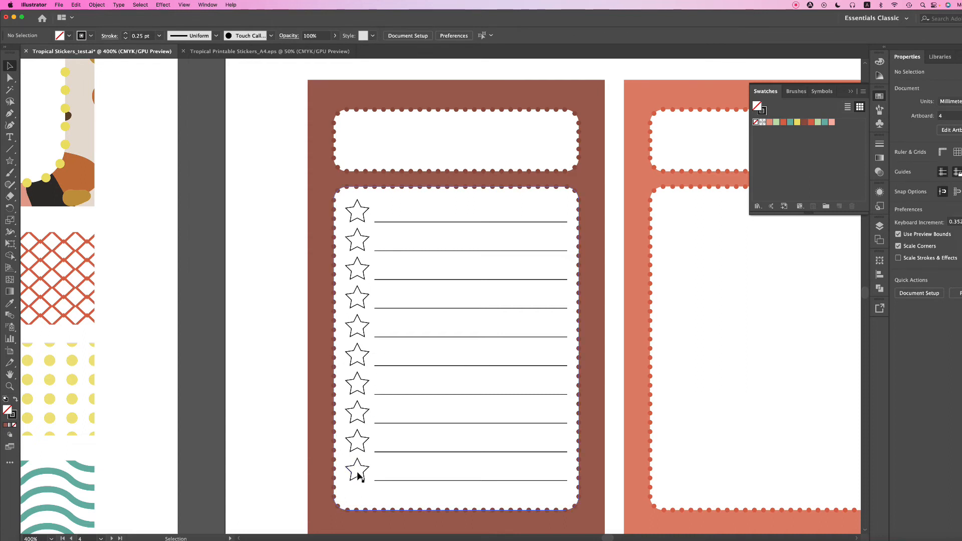
left_click(359, 472)
left_click(364, 470)
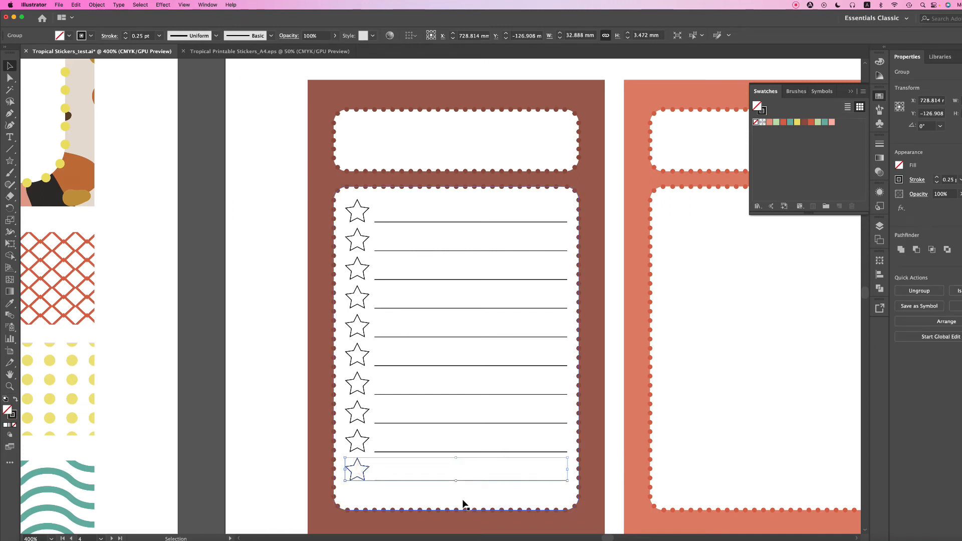
left_click_drag(400, 480, 400, 489)
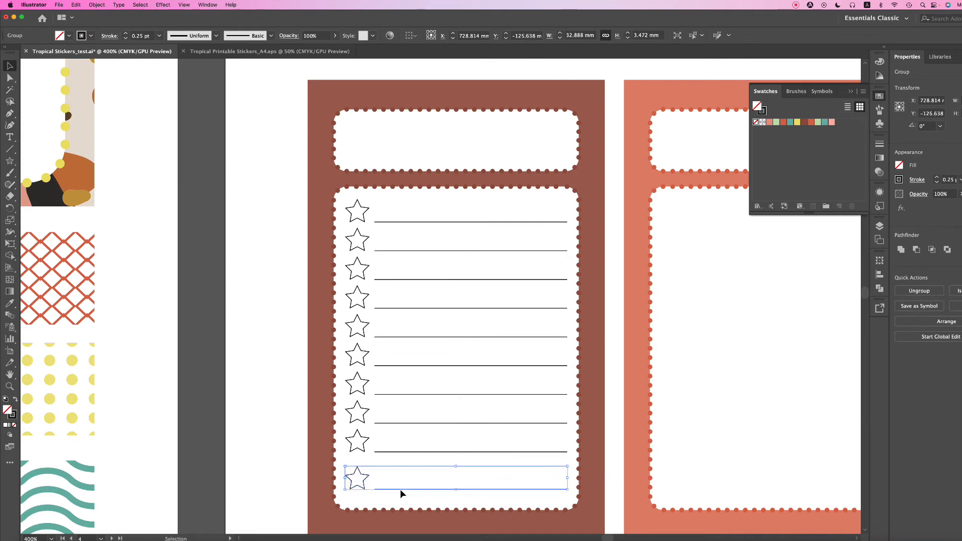
Step: Select all ten star rows without the white box and distribute them evenly in the vertical direction by their bottom edges
left_click(361, 438)
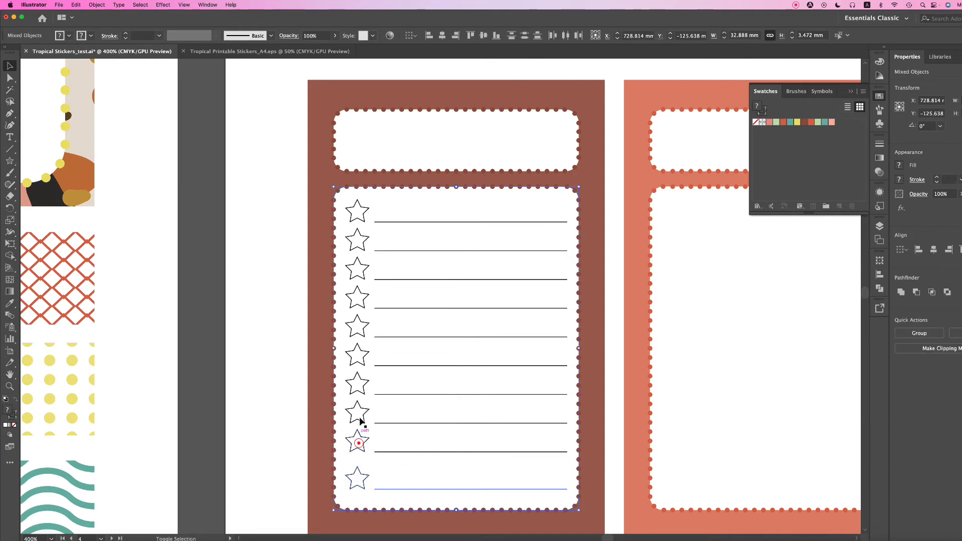
left_click(363, 479)
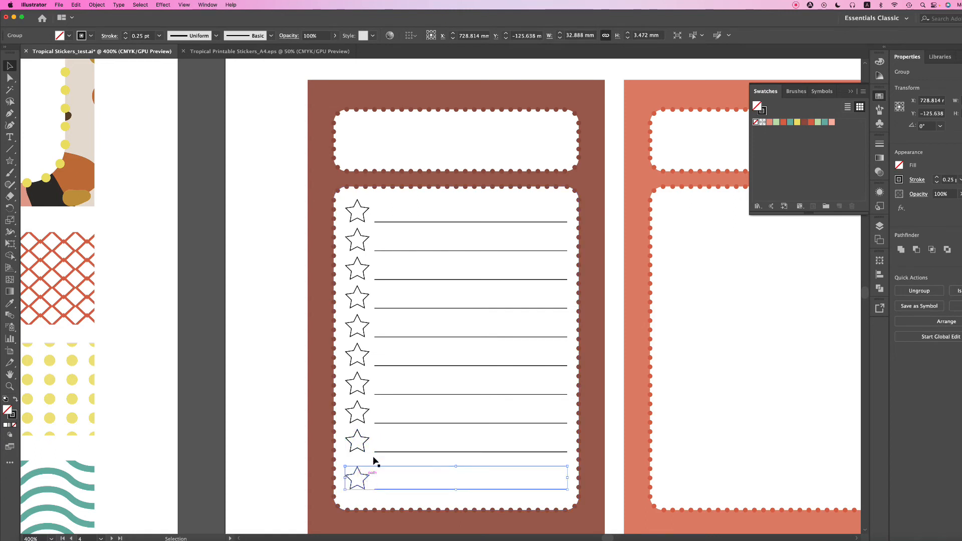
left_click(365, 440, "shift")
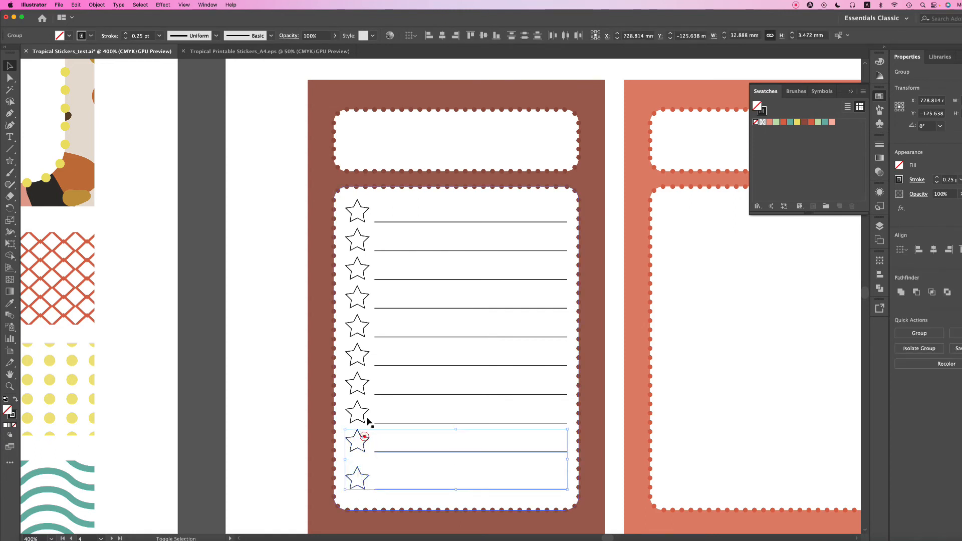
left_click(363, 409, "shift")
left_click(369, 385, "shift")
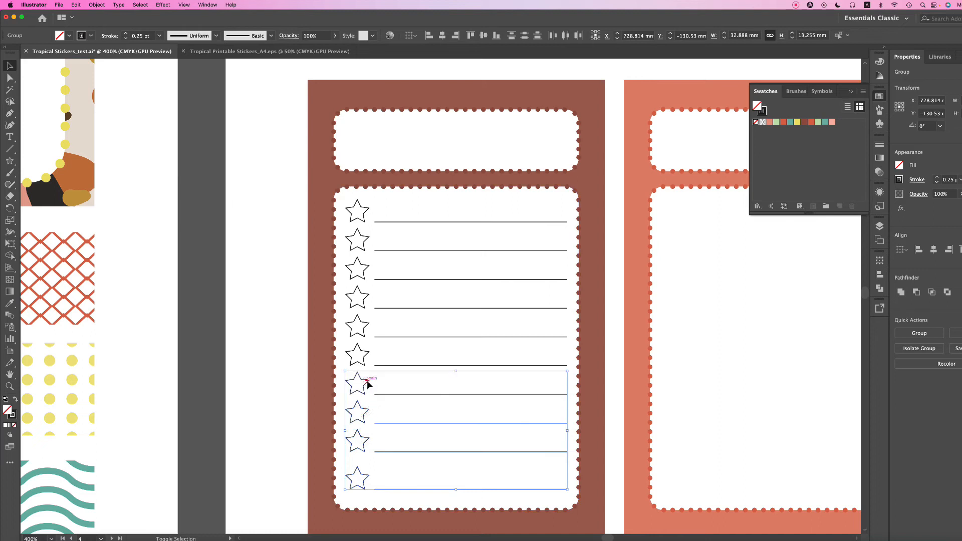
left_click(366, 353, "shift")
left_click(362, 326, "shift")
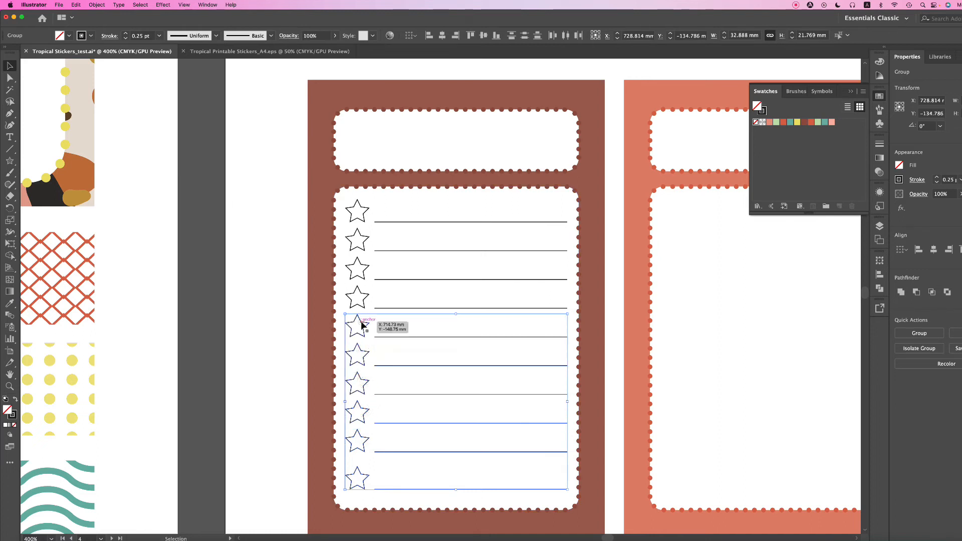
left_click(365, 297, "shift")
left_click(367, 271, "shift")
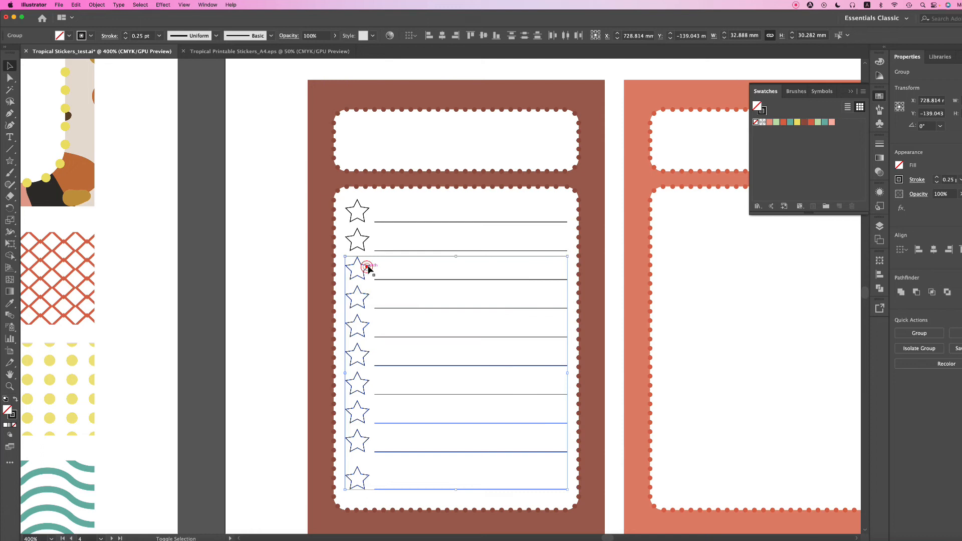
left_click(364, 241, "shift")
left_click(363, 239, "shift")
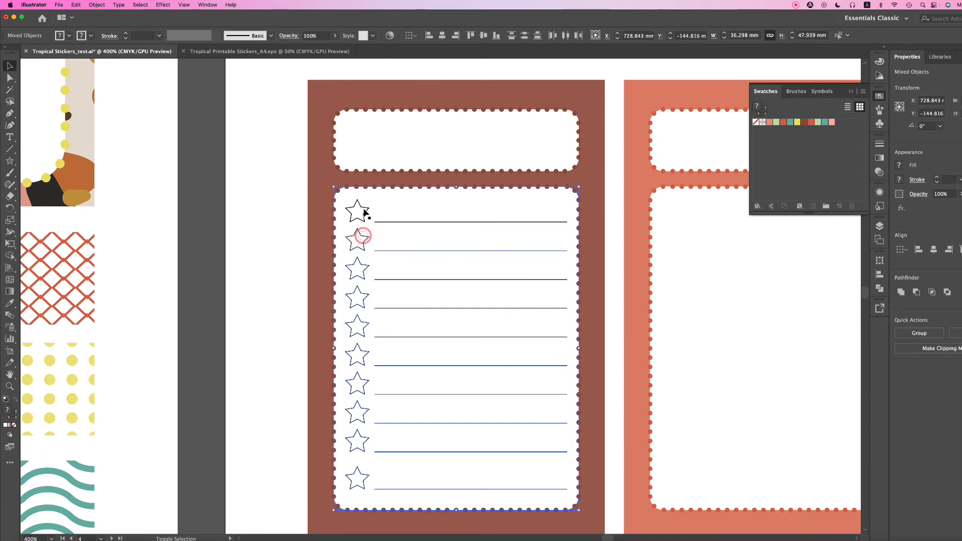
left_click(366, 211, "shift")
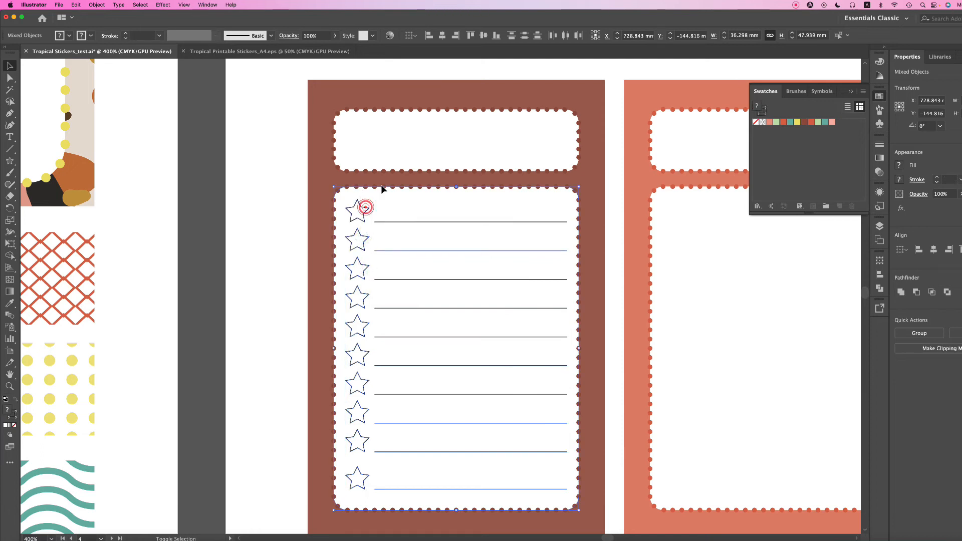
key("super+g")
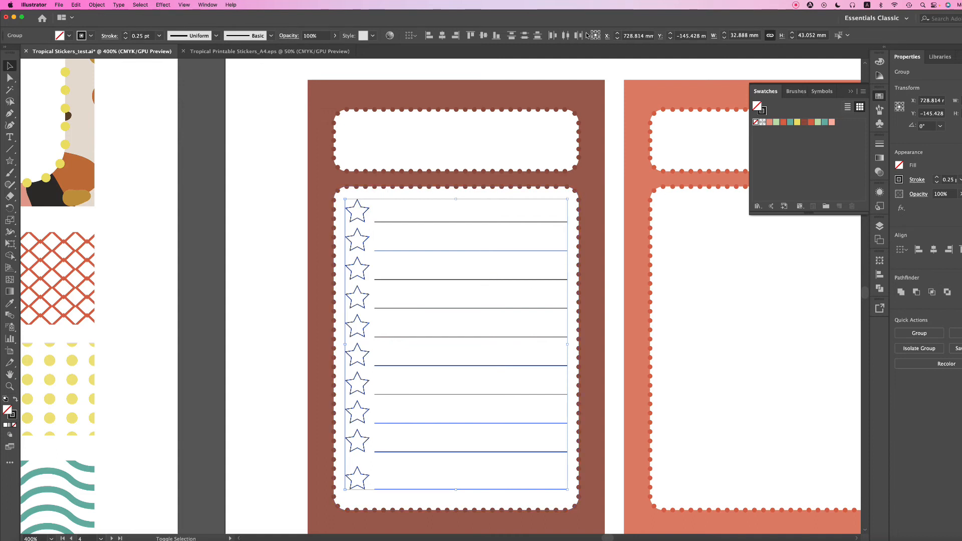
left_click(536, 40)
left_click(538, 38)
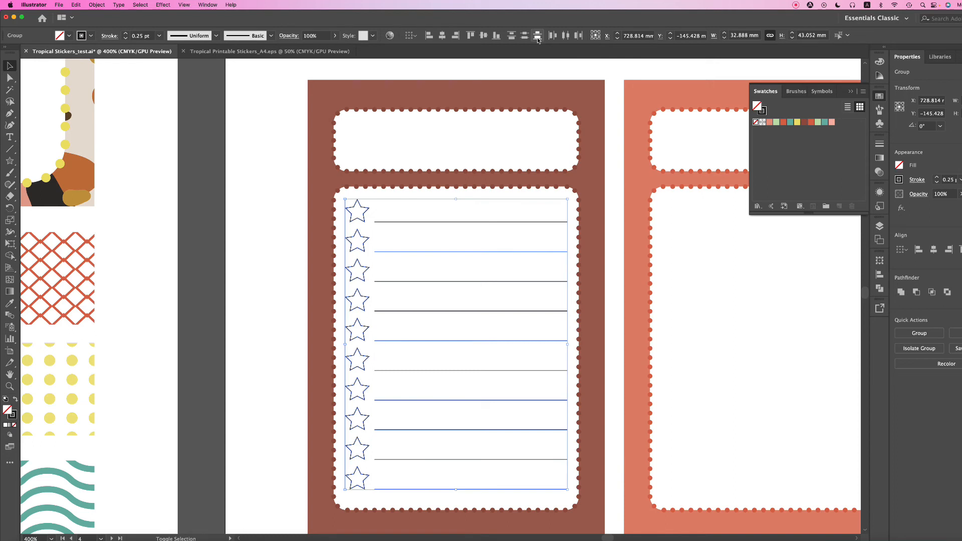
Step: Group the ten evenly spaced star rows into one checklist object
key("super+g")
left_click(511, 70)
left_click(365, 241)
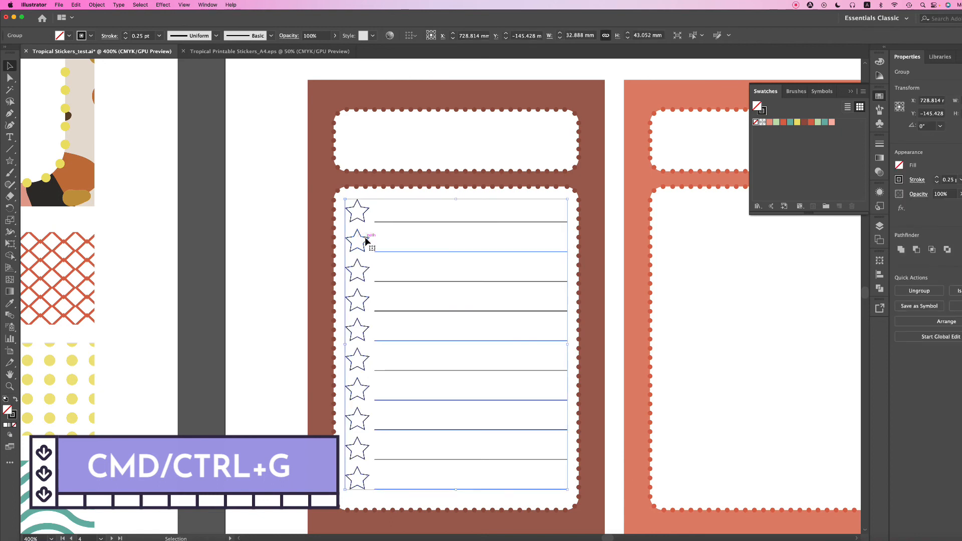
Step: Select the checklist group with the brown sticker's dotted white frames and align their horizontal centres relative to the selection
key("super+minus")
key("super+minus")
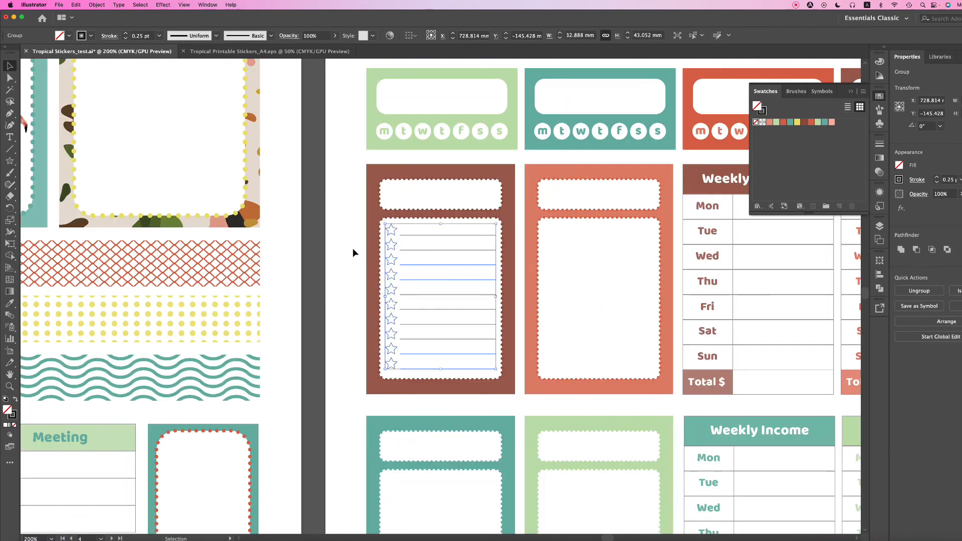
key("super+minus")
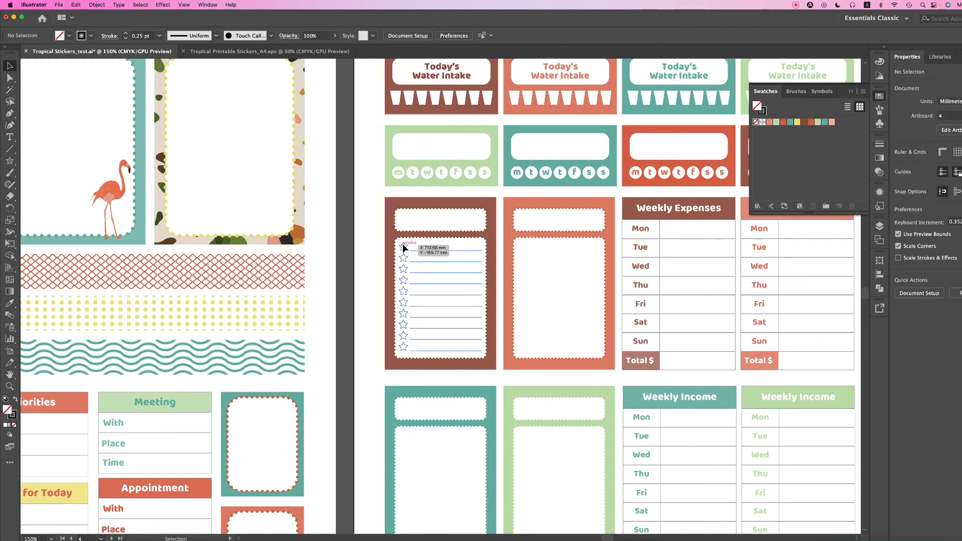
left_click(360, 266)
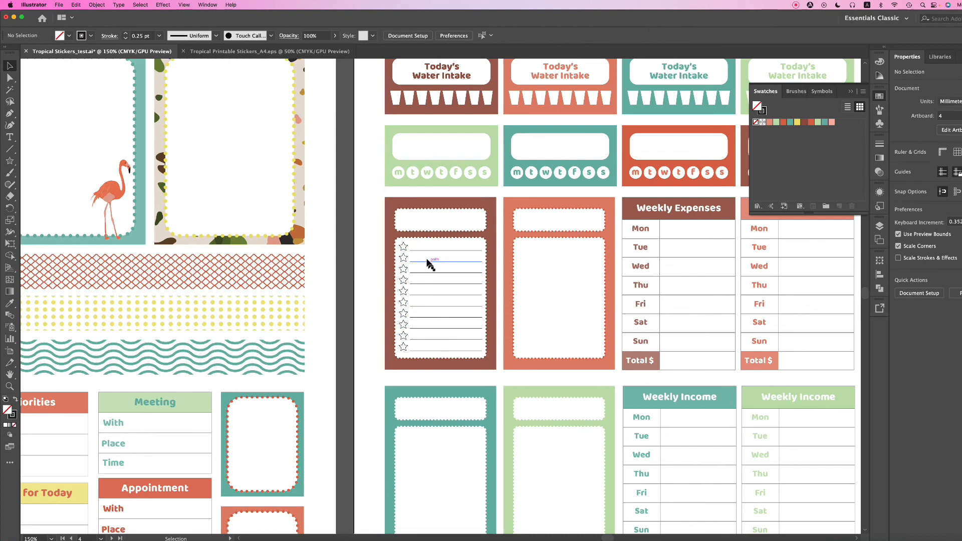
left_click(423, 251)
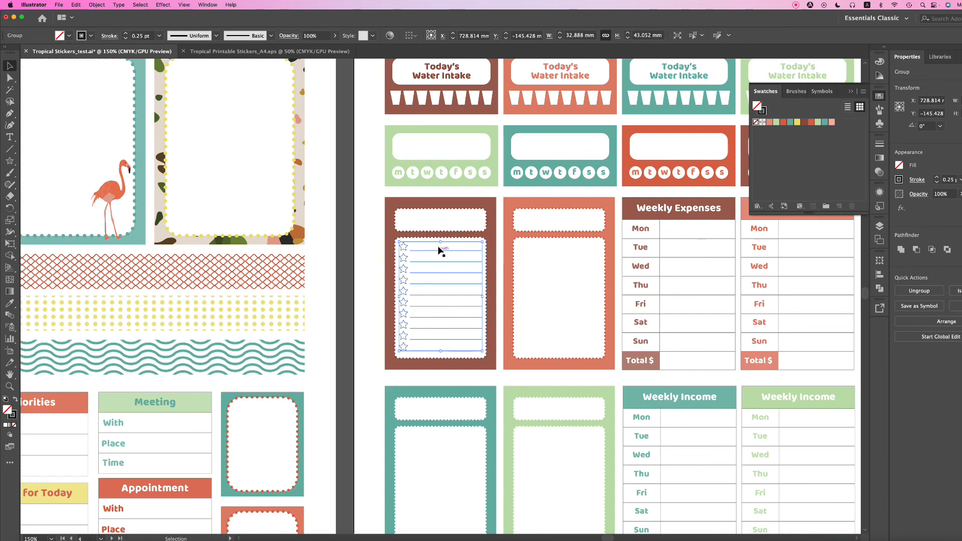
left_click_drag(439, 253, 411, 241)
left_click(410, 237, "shift")
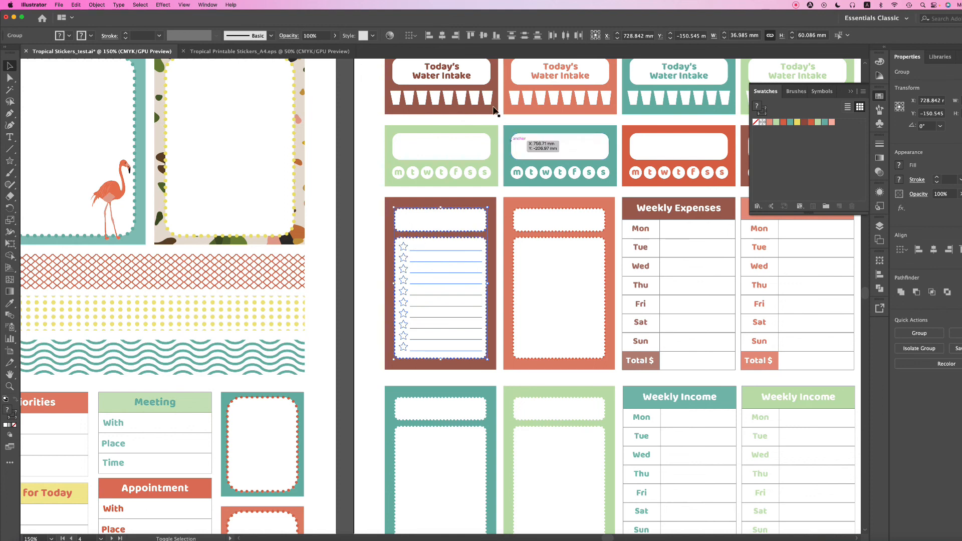
left_click(410, 35)
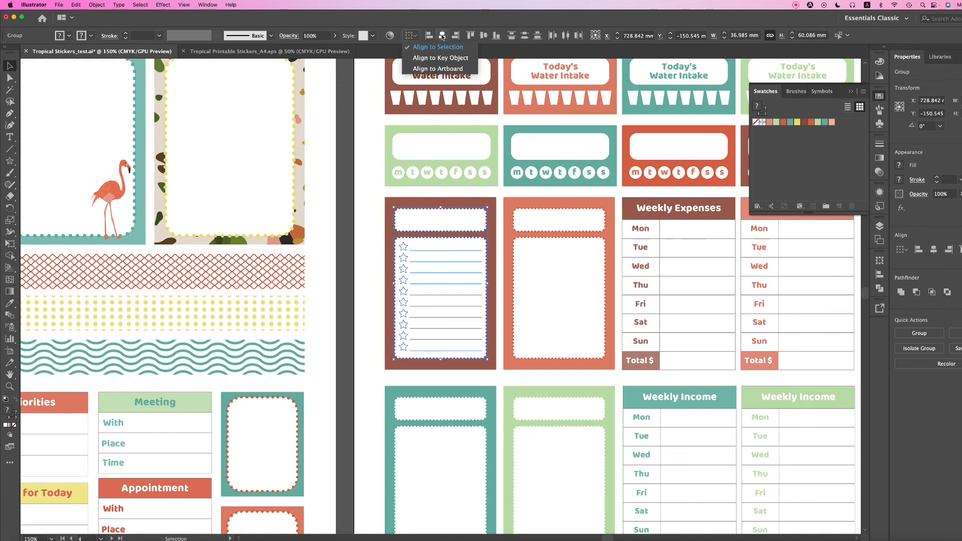
left_click(441, 36)
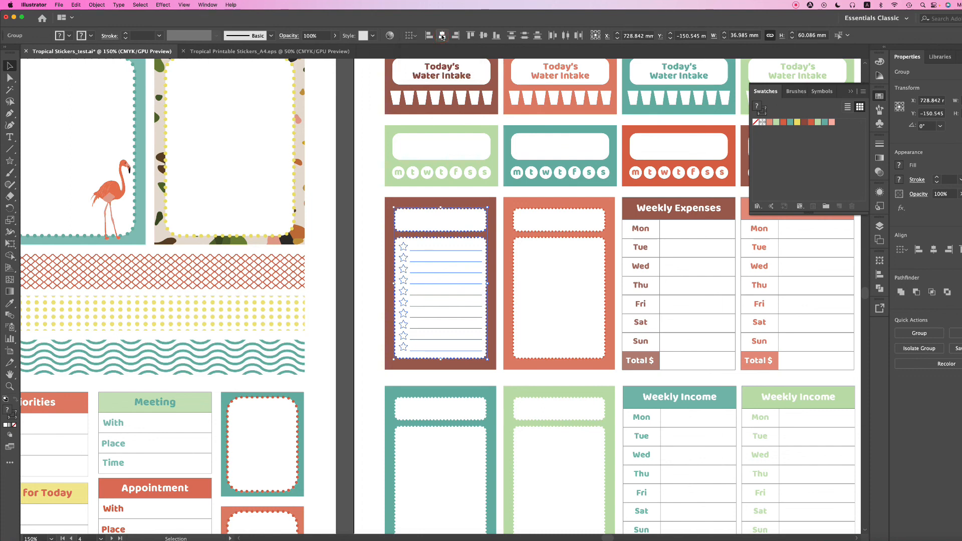
left_click(368, 245)
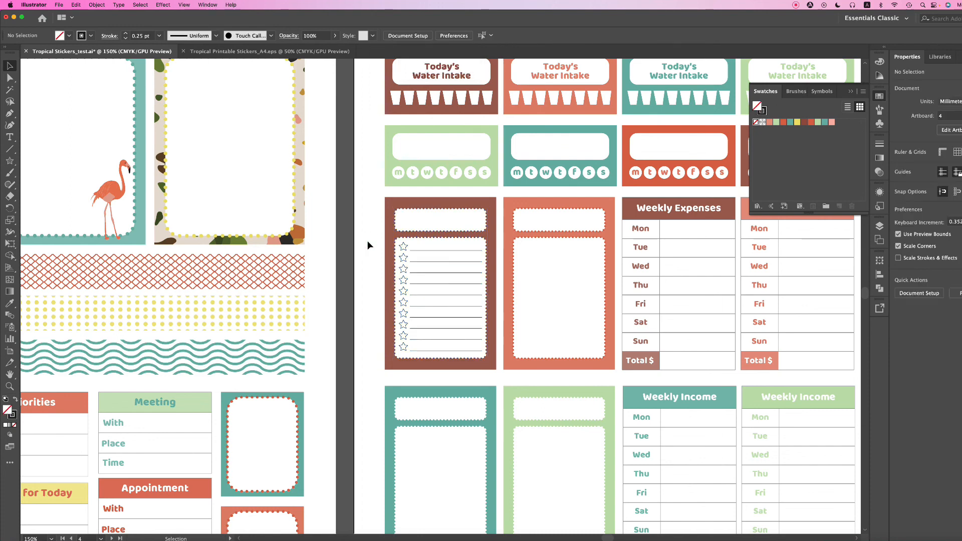
key("super+equal")
key("super+equal")
key("super+equal")
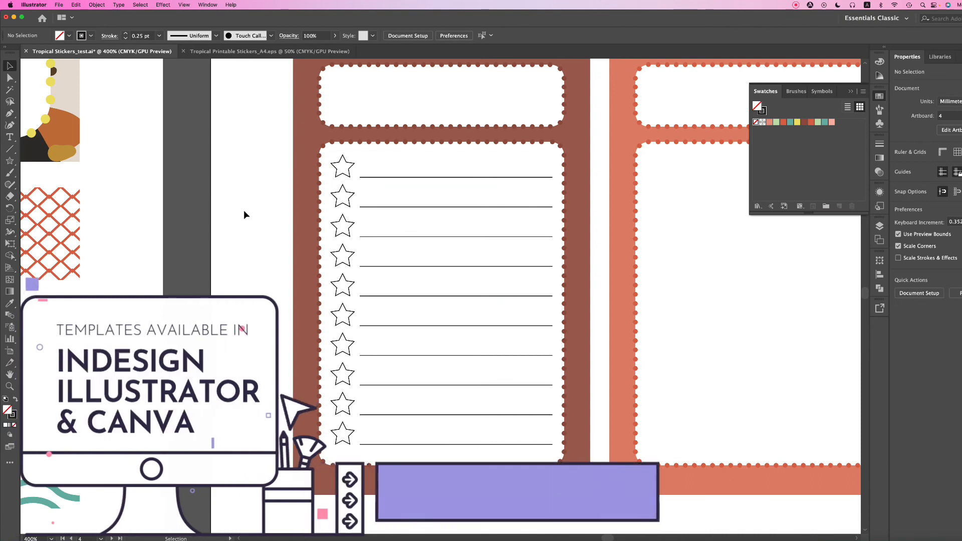